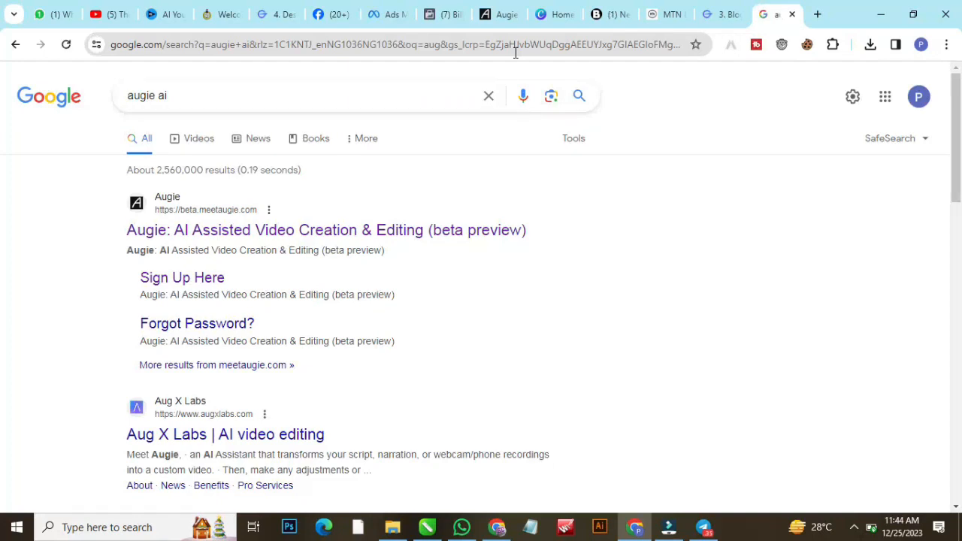
Open the Augie site from the search results, check the sign-up form, and log in with the saved account credentials
click(362, 238)
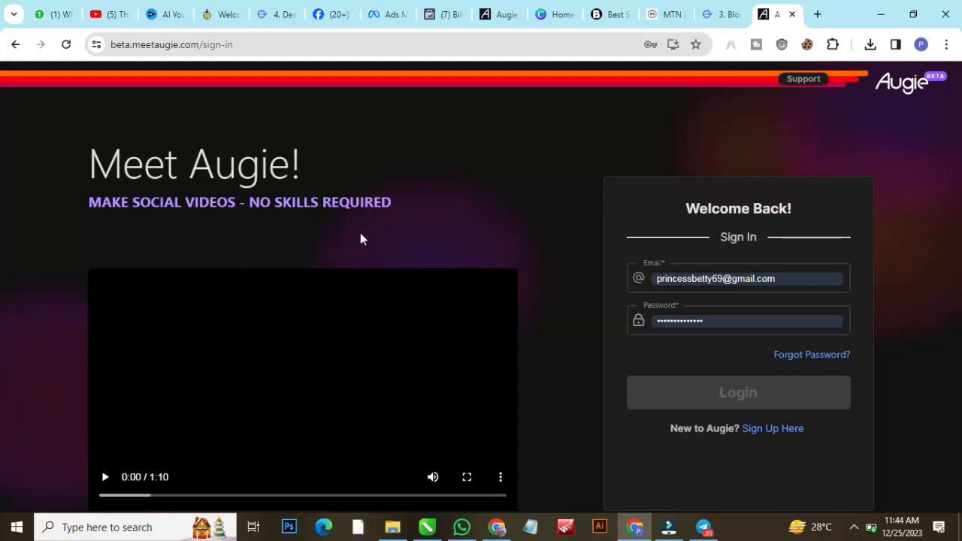
click(779, 430)
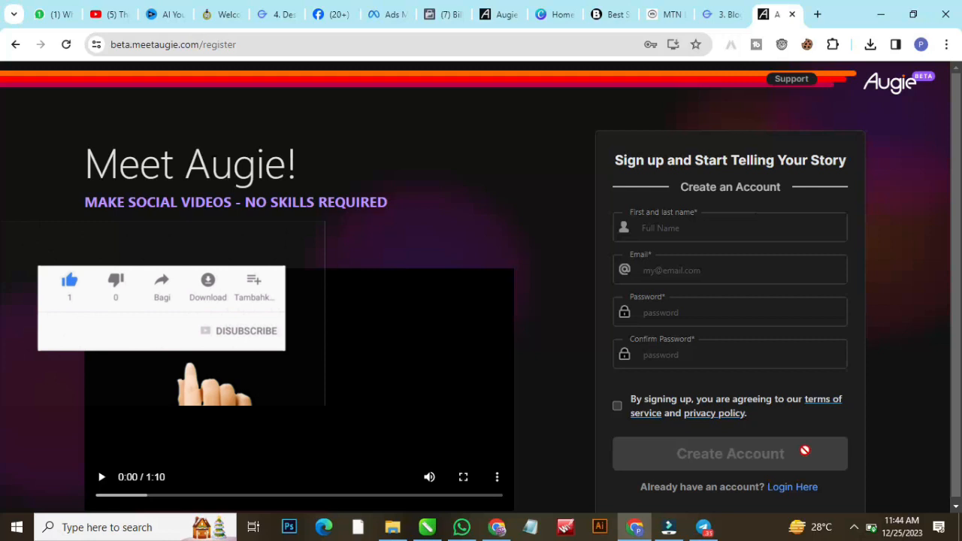
click(785, 487)
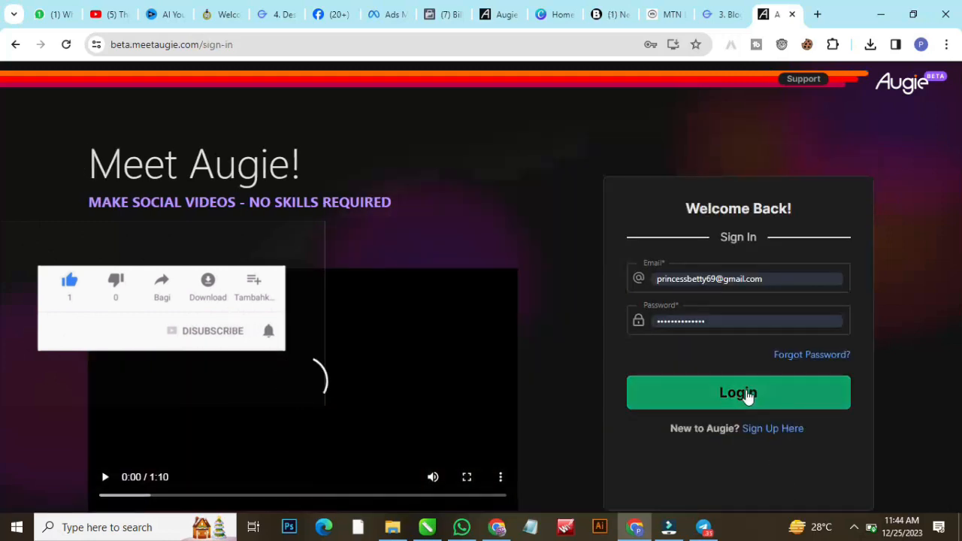
click(746, 394)
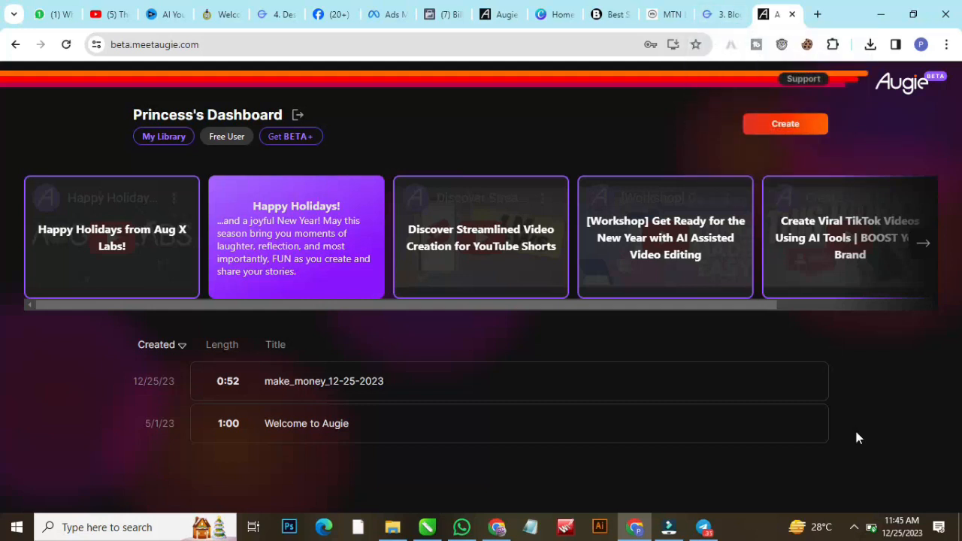
Start creating a new video from the dashboard, using the option for turning an existing script into a video
click(768, 133)
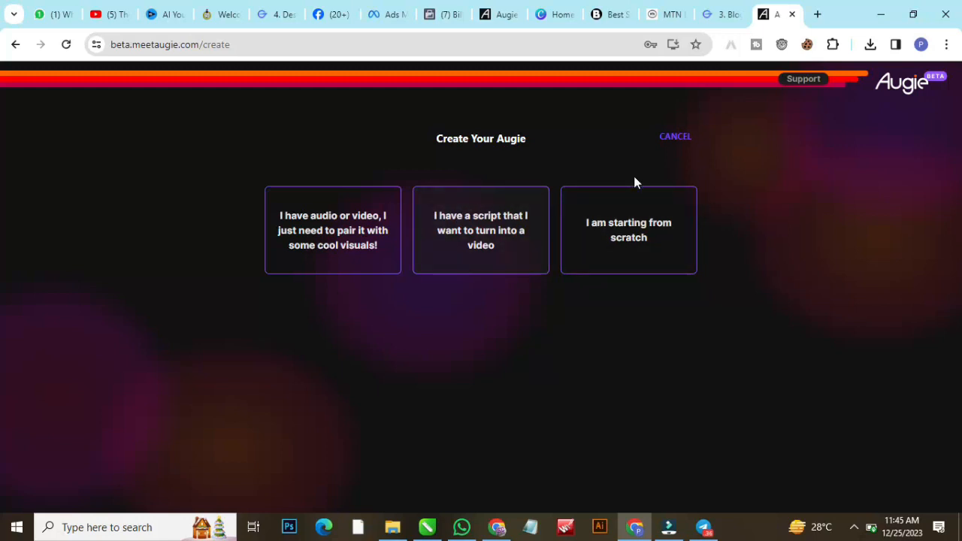
click(502, 221)
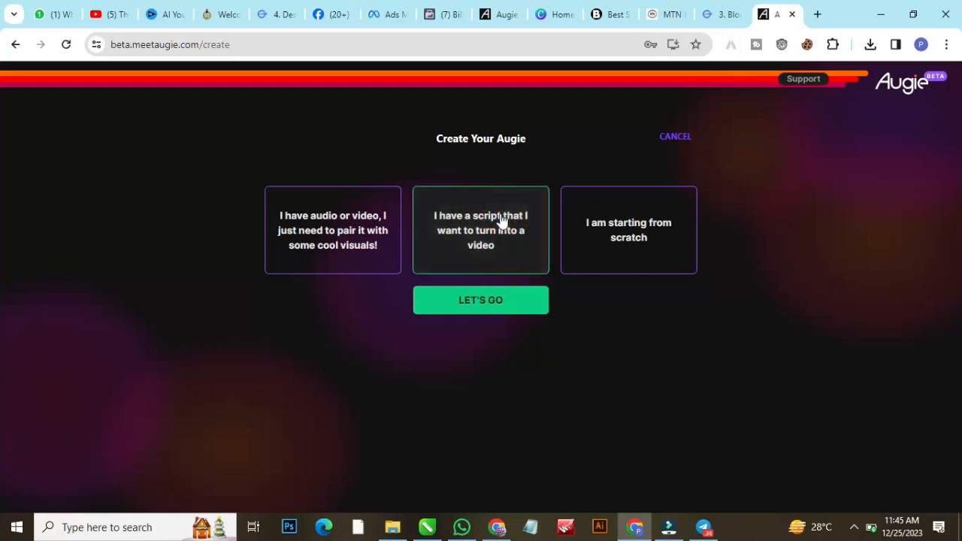
click(500, 314)
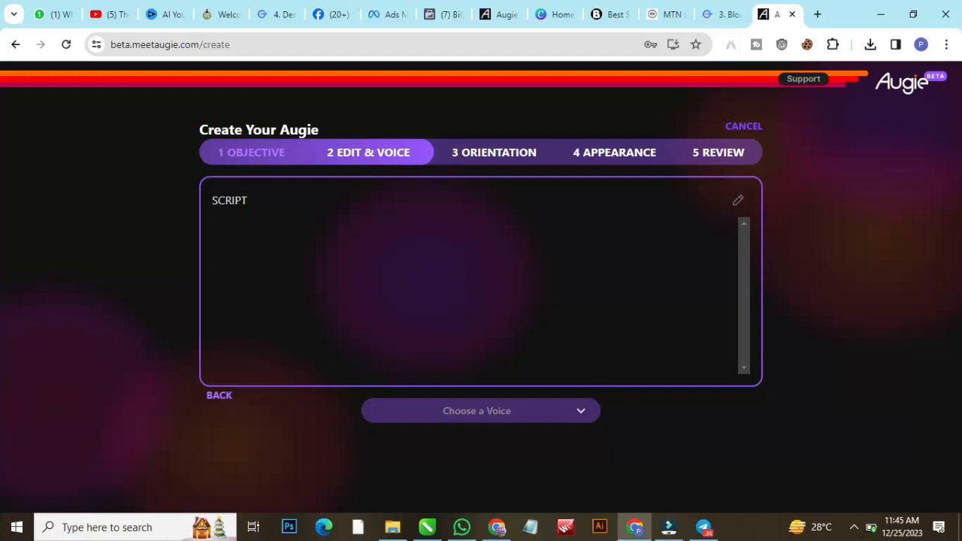
Copy the selected "Best way to make money online" article text from GravityWrite and return to the Augie page
click(713, 13)
right_click(601, 303)
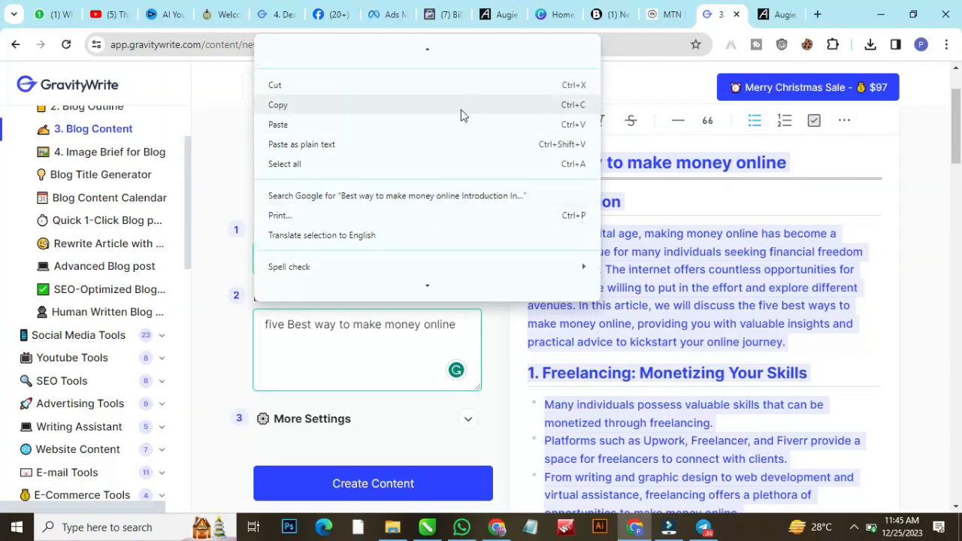
click(461, 114)
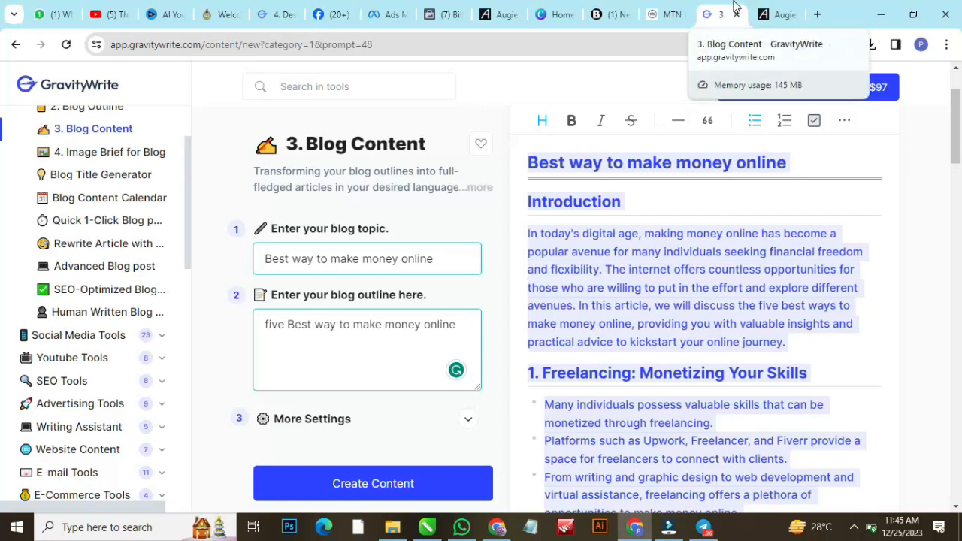
click(774, 14)
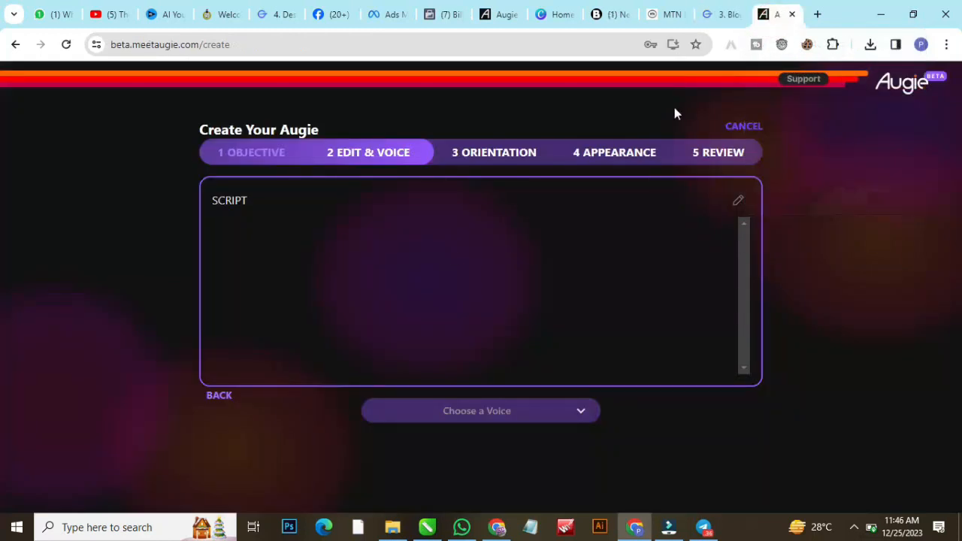
Paste the copied article into the empty script and save it
click(275, 202)
right_click(227, 197)
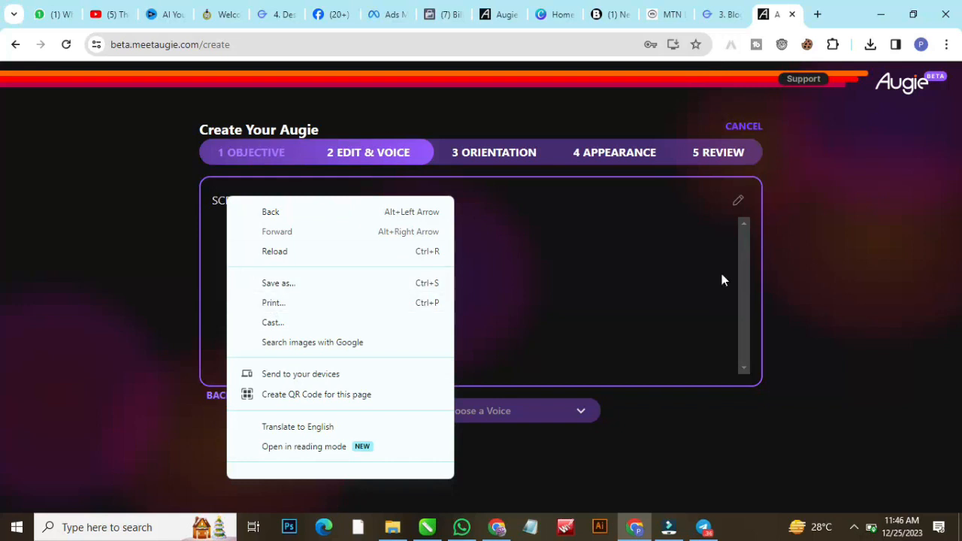
click(732, 203)
click(732, 203)
click(730, 206)
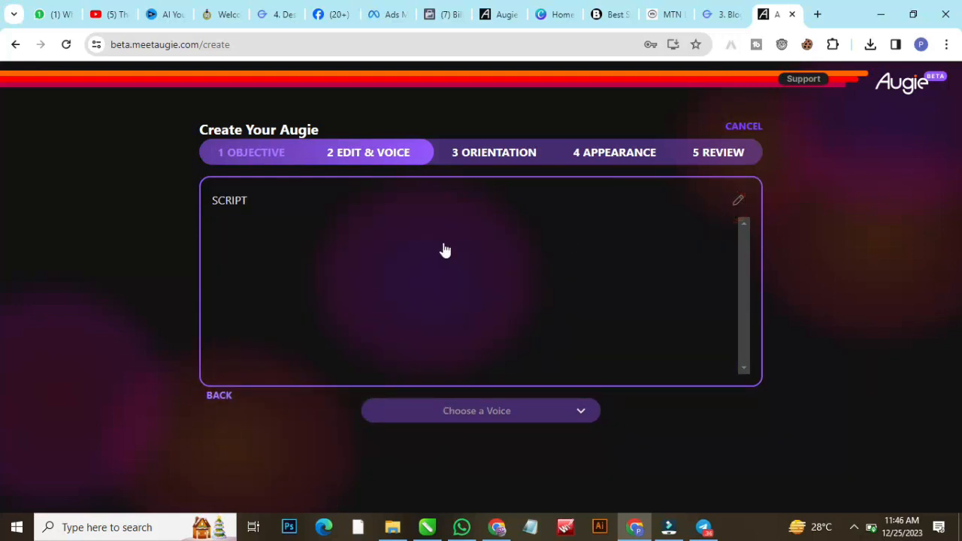
click(739, 197)
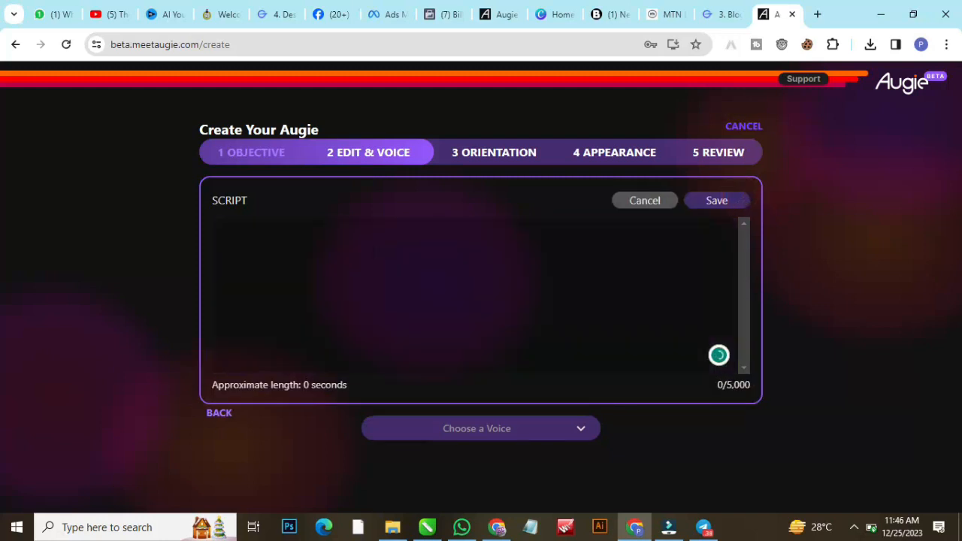
right_click(287, 235)
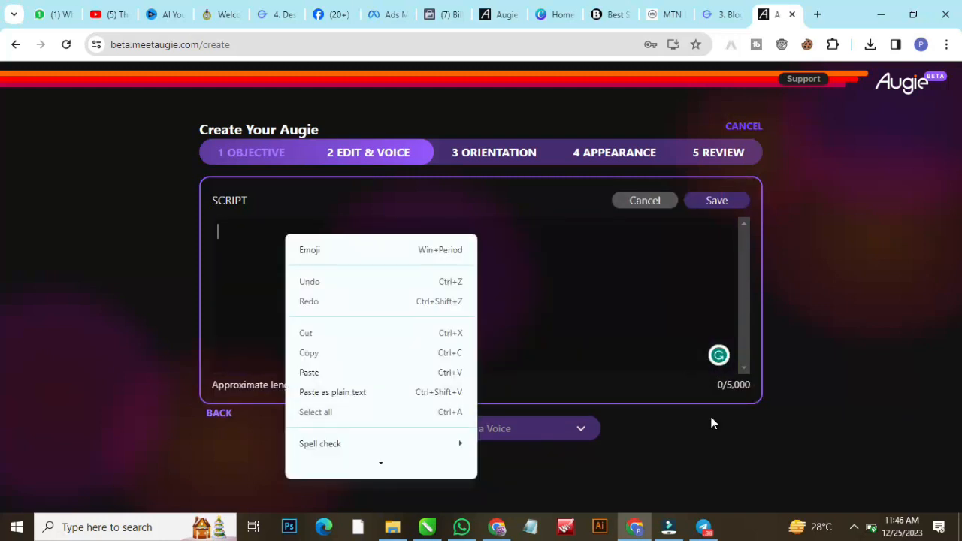
click(747, 389)
triple_click(740, 385)
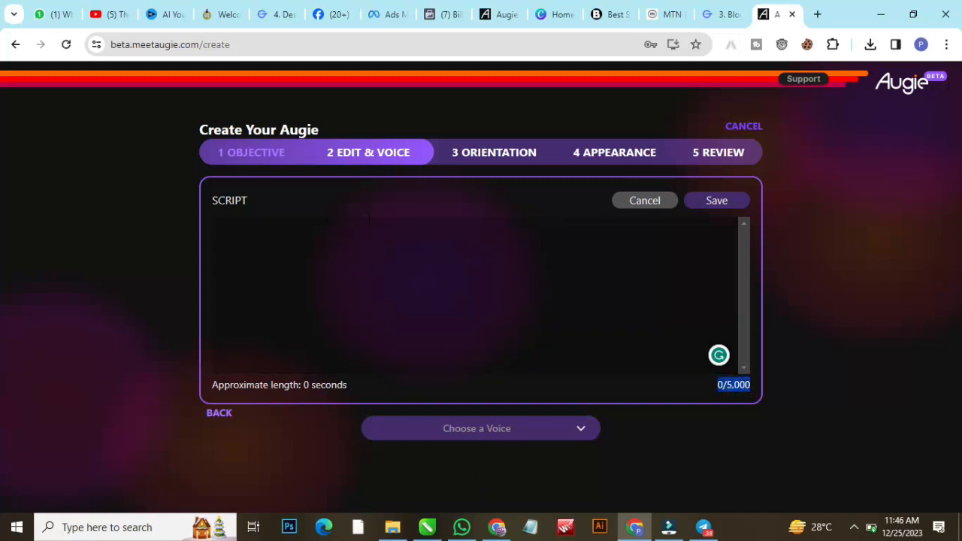
click(321, 230)
right_click(322, 231)
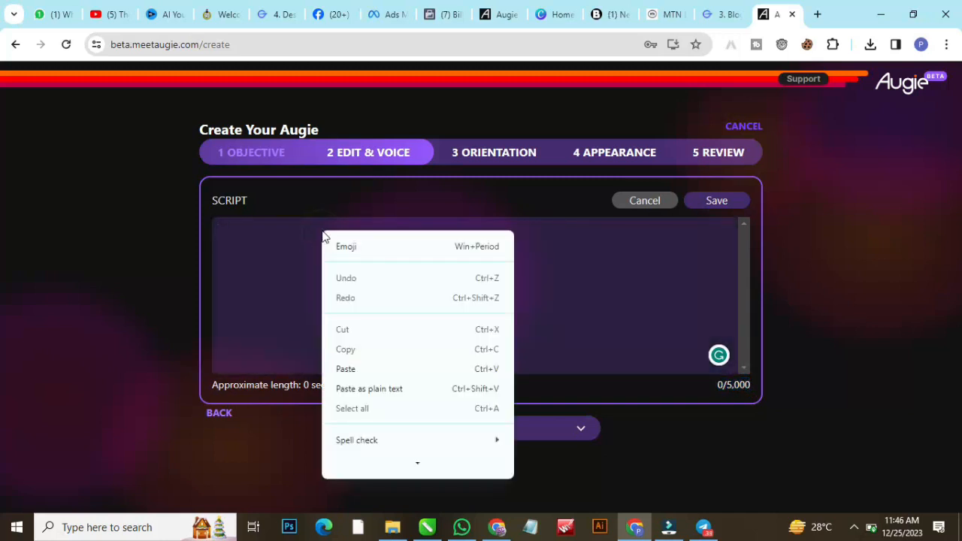
click(351, 371)
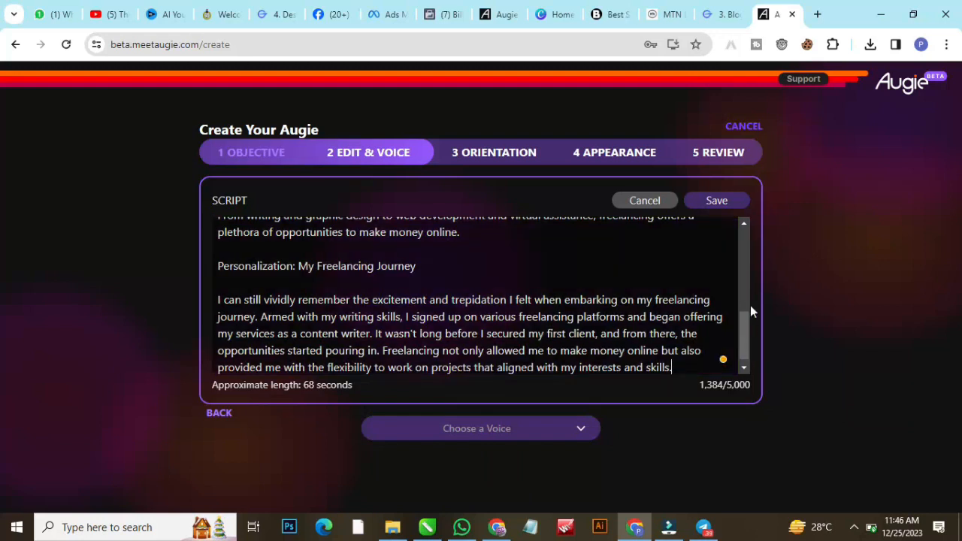
click(718, 201)
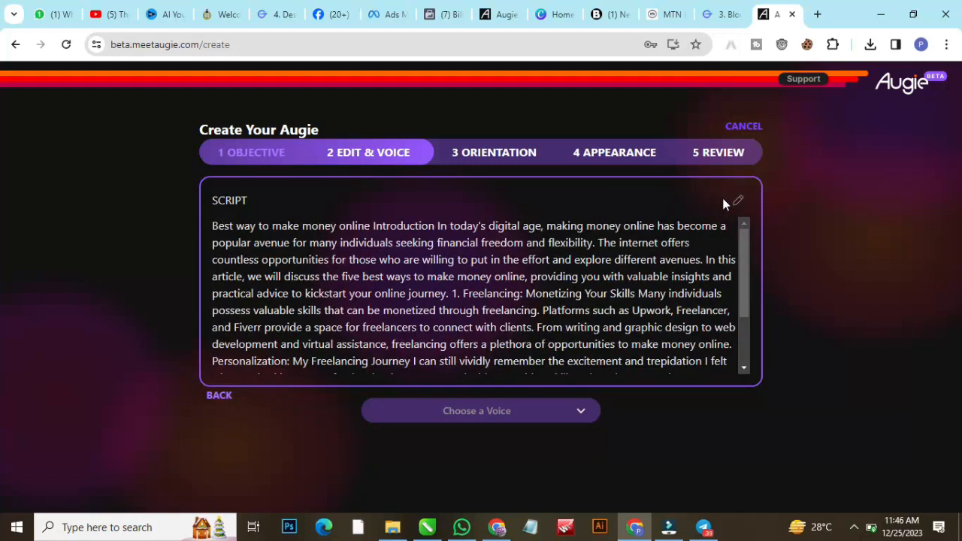
Listen to samples of the Adam, Domi and Josh voices, and choose Josh for the script's narration
drag(746, 276, 756, 348)
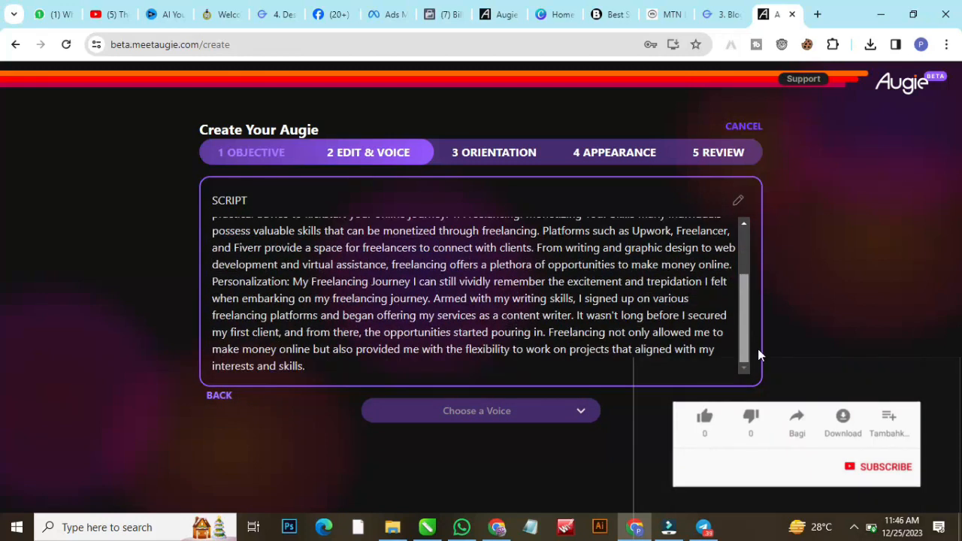
click(576, 413)
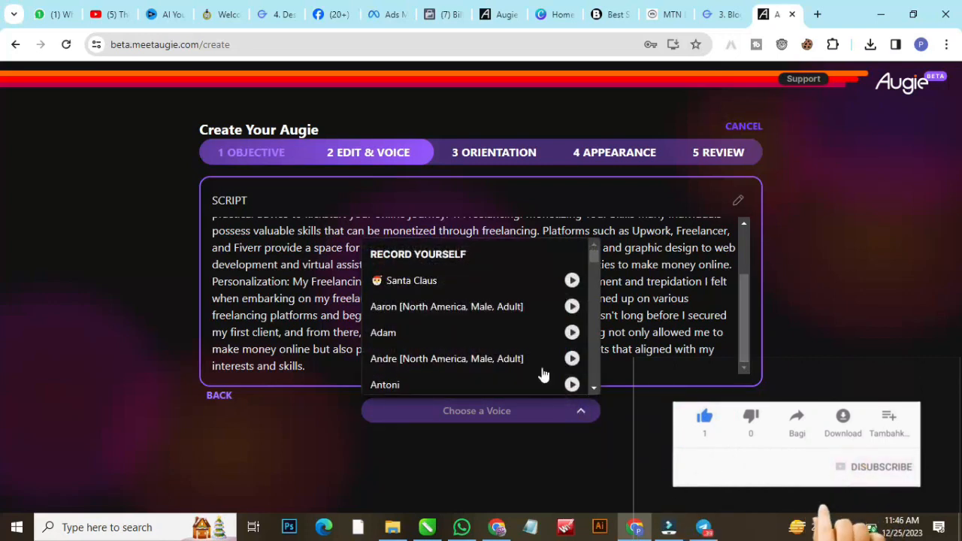
click(572, 335)
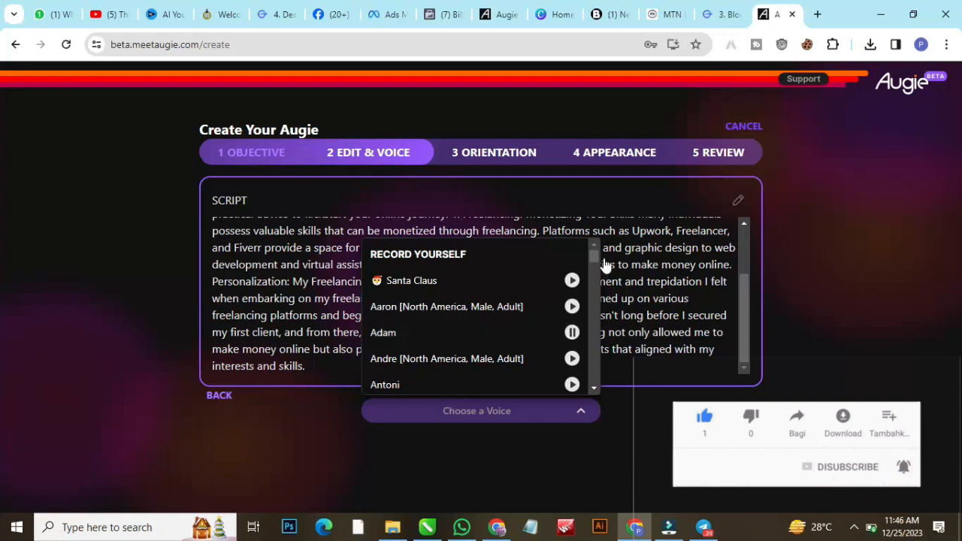
click(572, 332)
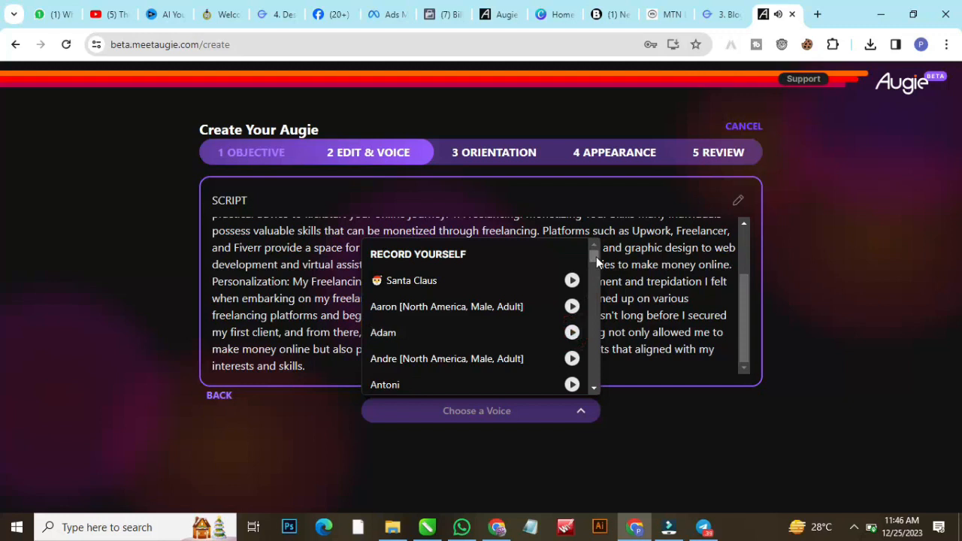
drag(596, 261, 597, 290)
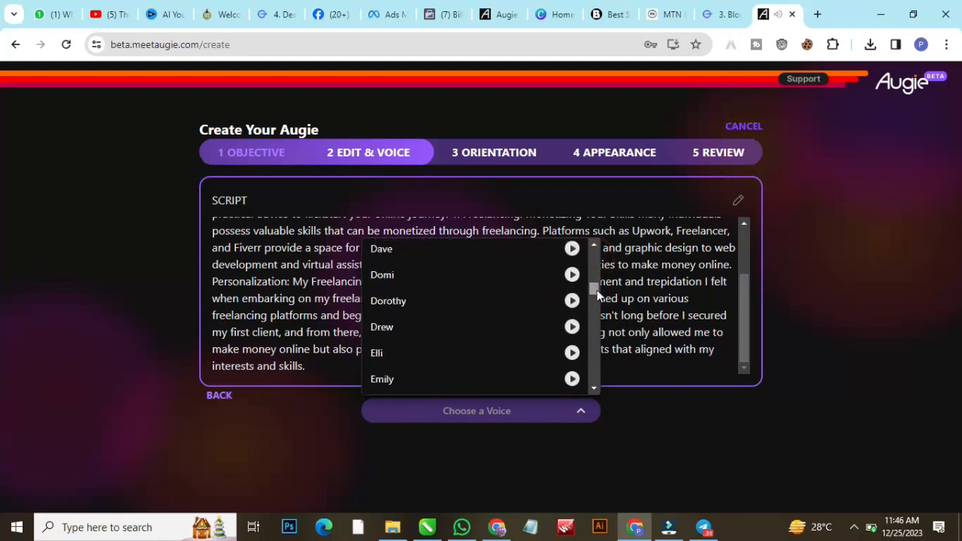
click(573, 275)
drag(596, 290, 591, 331)
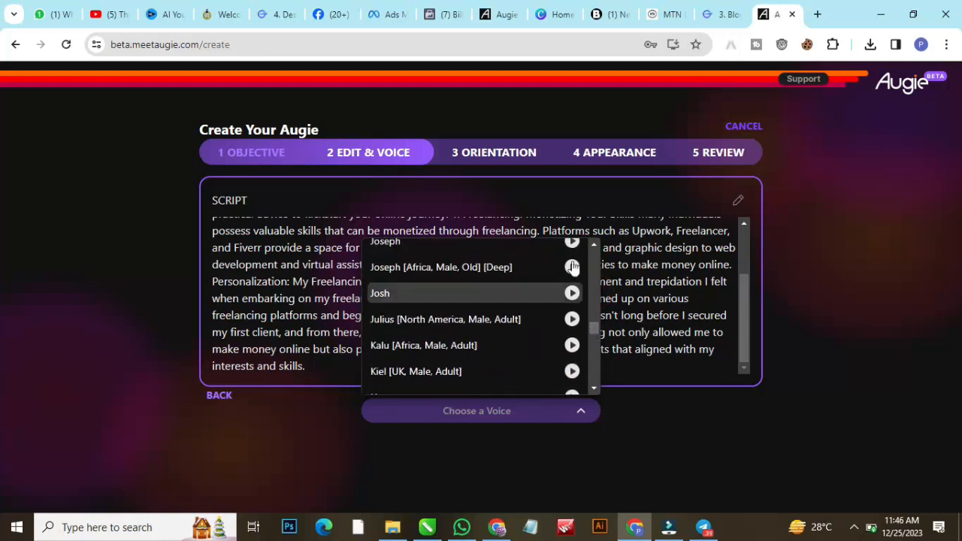
click(573, 293)
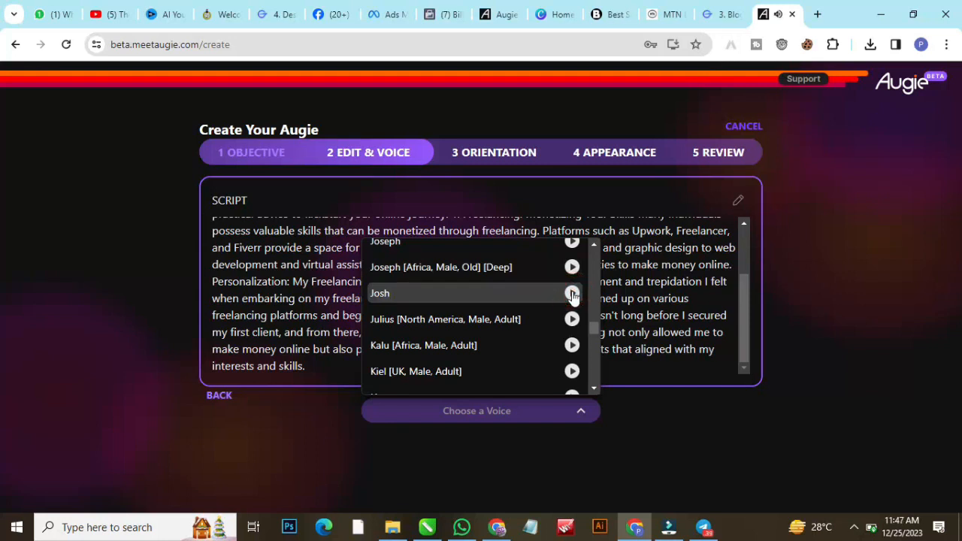
click(484, 297)
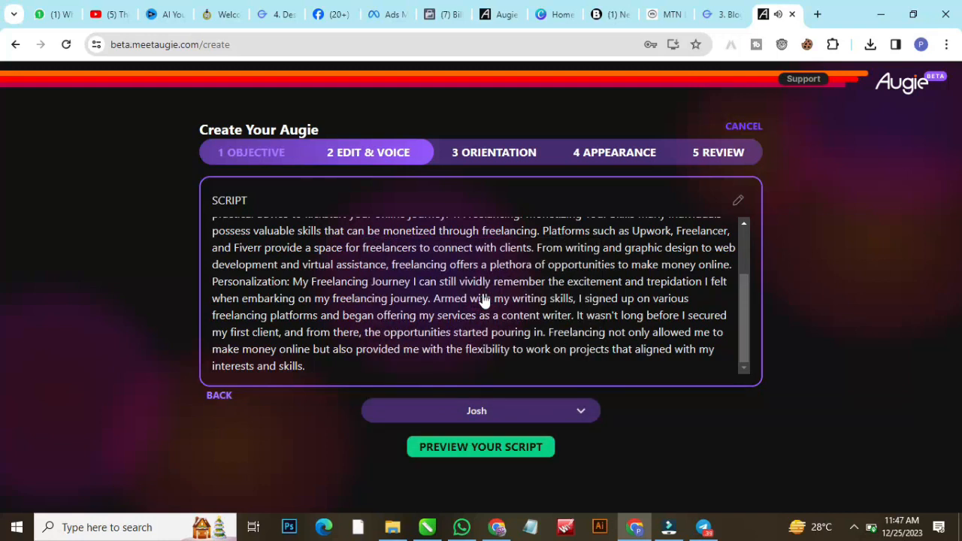
Generate the voice preview of the script and listen to about the first 33 seconds
click(473, 453)
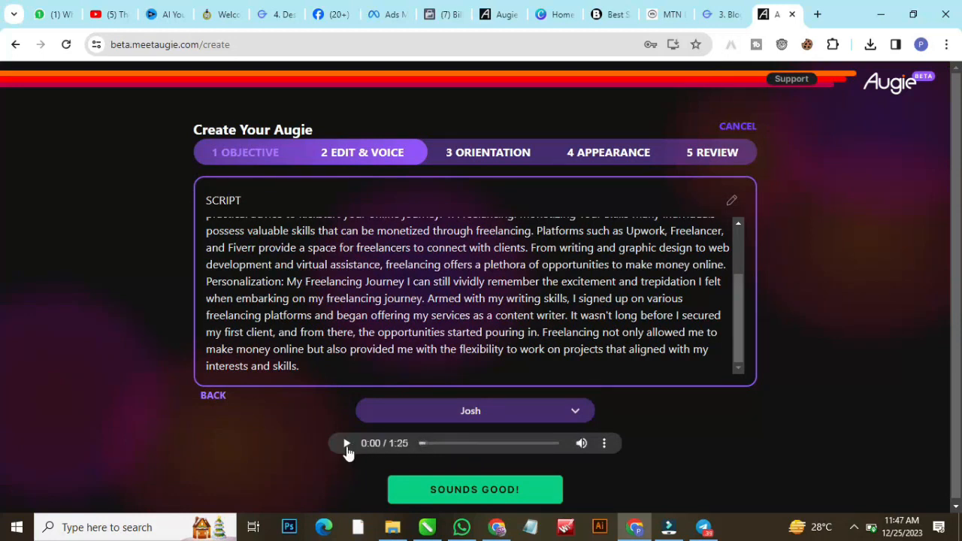
click(345, 445)
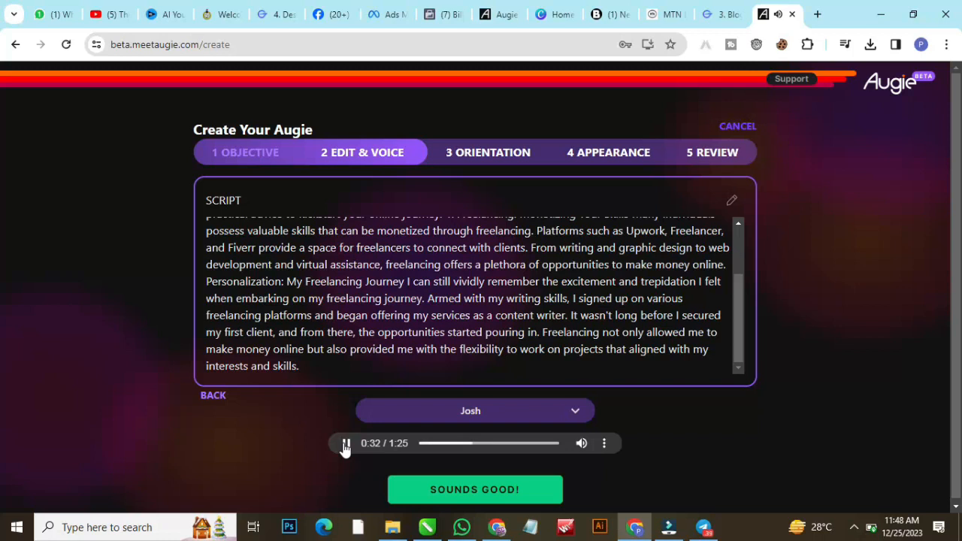
click(345, 445)
Download the generated narration as an MP3 file and open it in Media Player
click(605, 445)
click(550, 411)
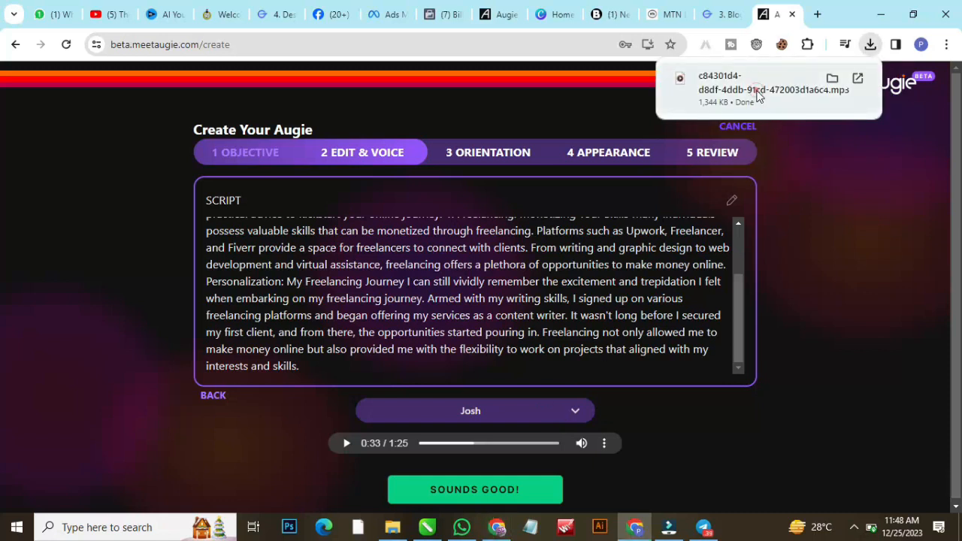
click(758, 94)
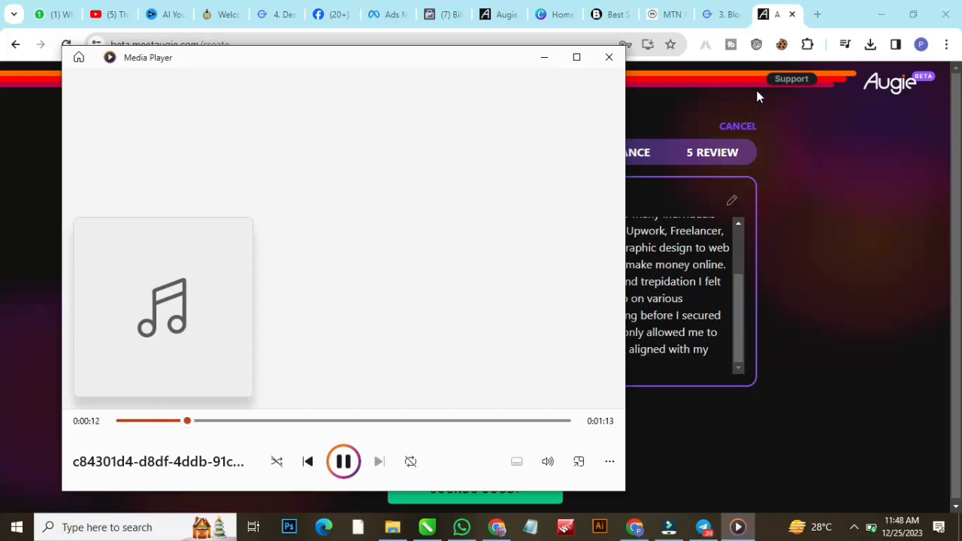
Skip to around the middle of the narration, listen to a short passage, pause it, and return to the Augie page
key(space)
drag(197, 427, 359, 424)
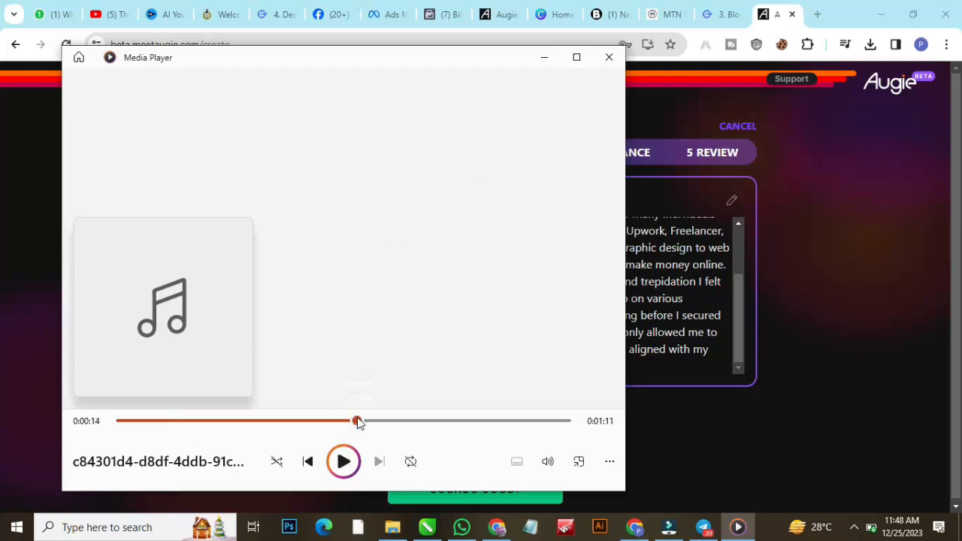
click(343, 462)
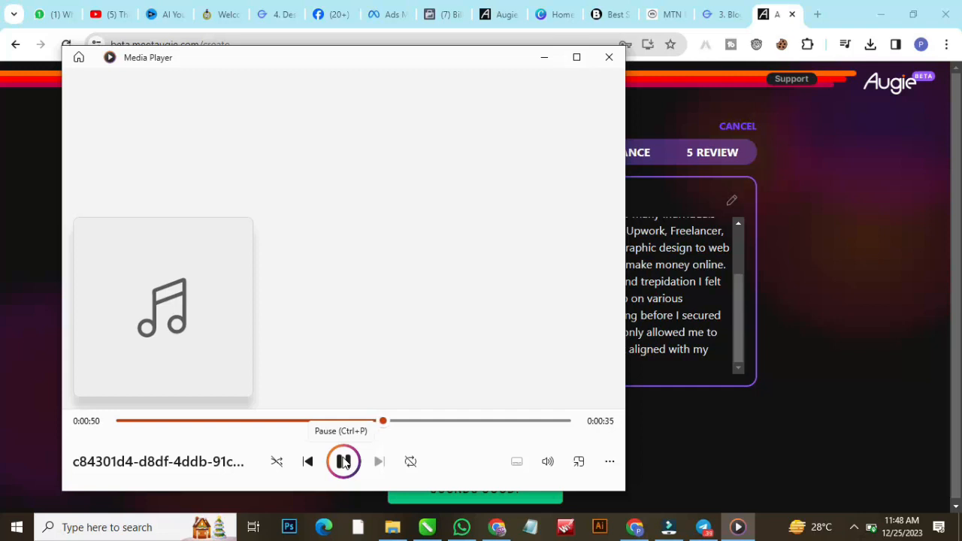
click(345, 462)
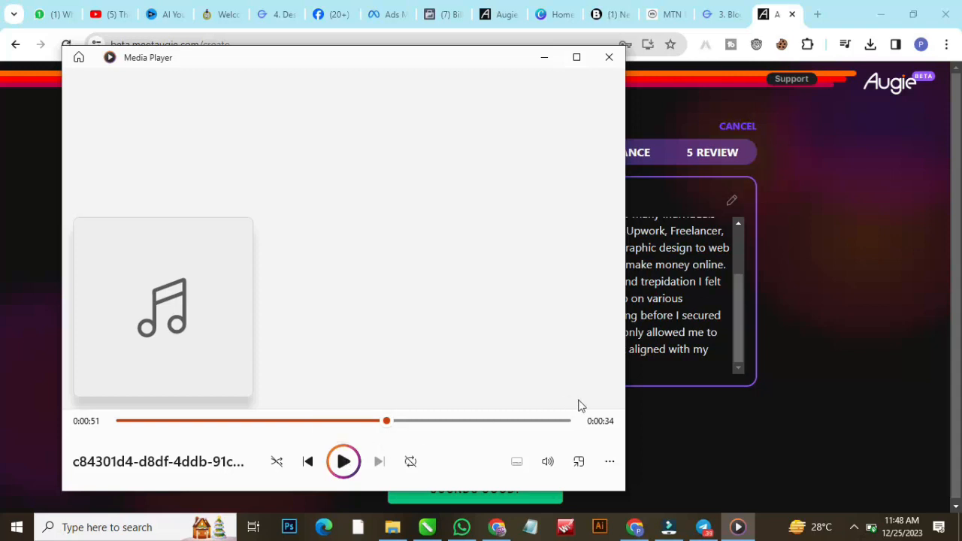
click(709, 352)
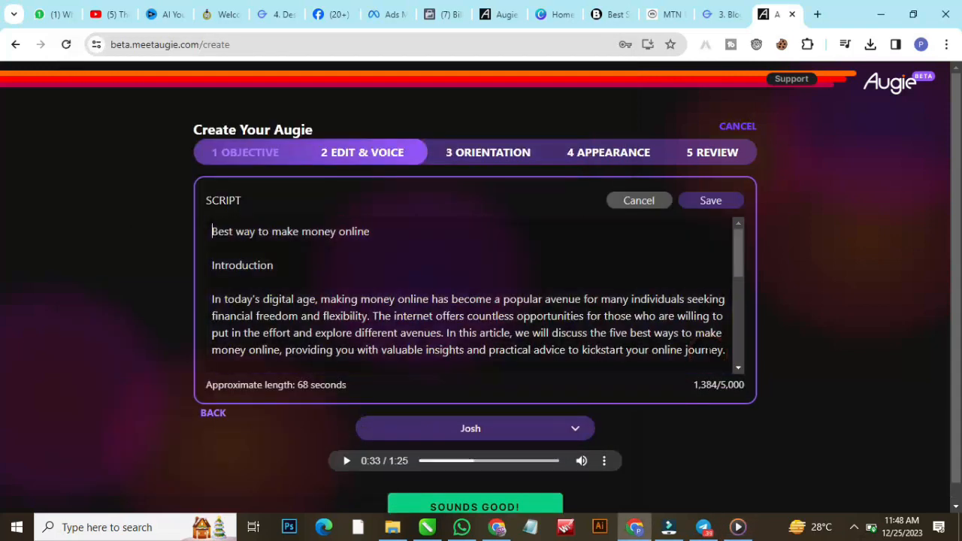